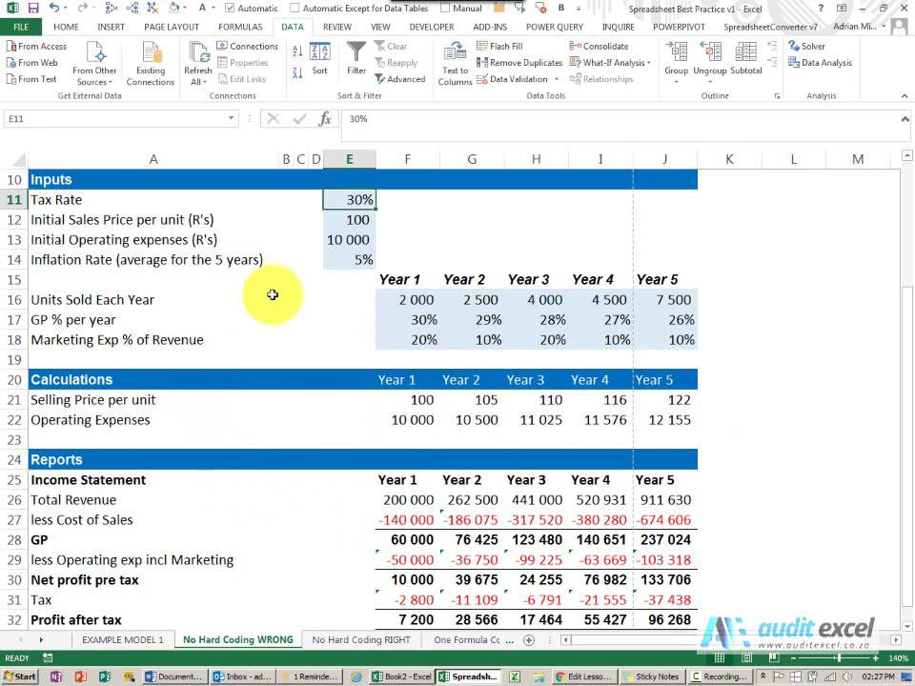
# Review the 30% Tax Rate input in E11 and trace precedents of the Year 1 tax formula.
pyautogui.click(90, 199)
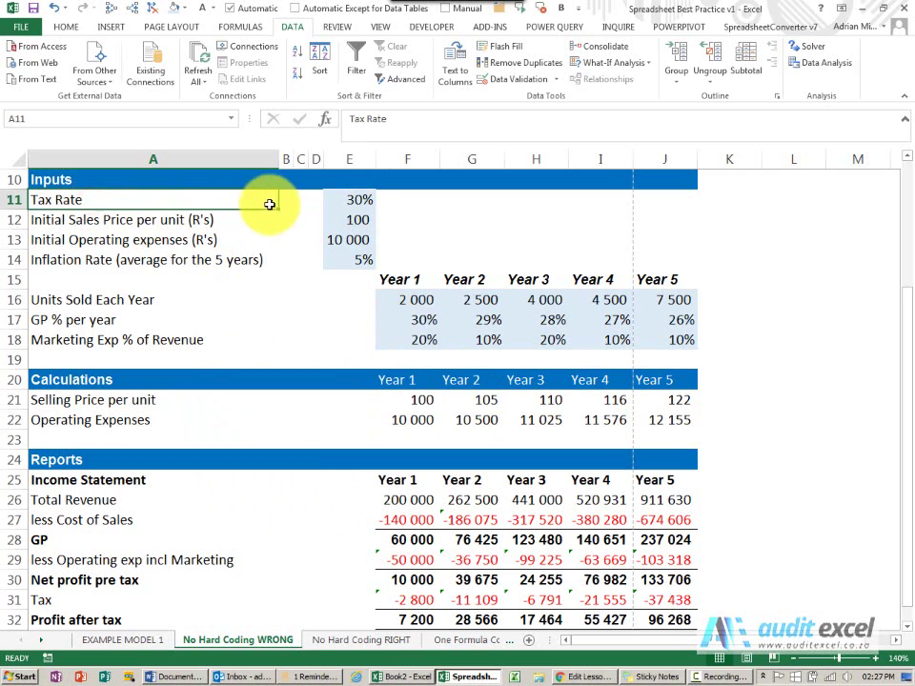
pyautogui.click(355, 198)
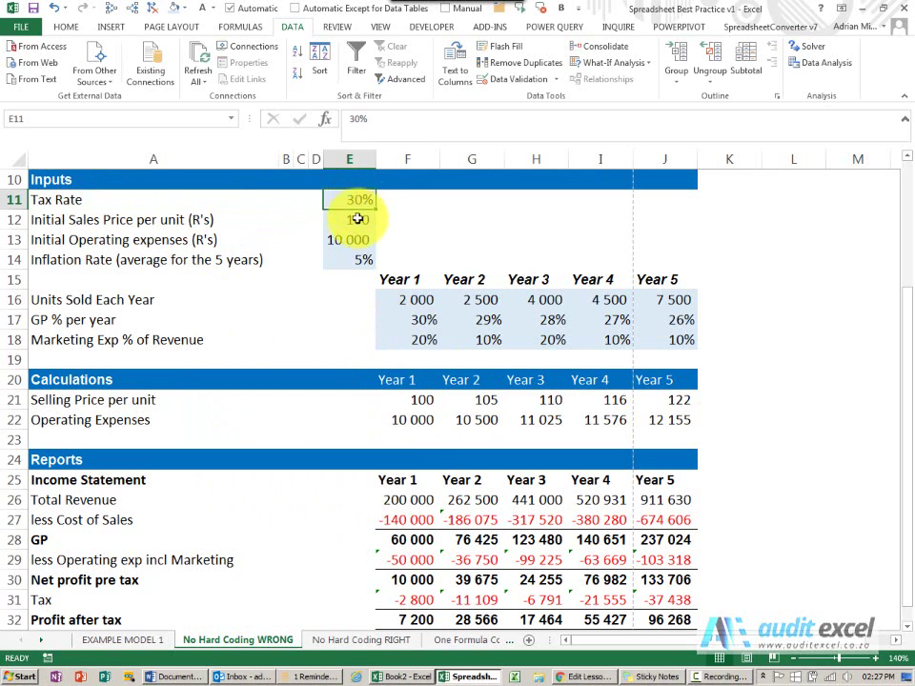
pyautogui.click(417, 597)
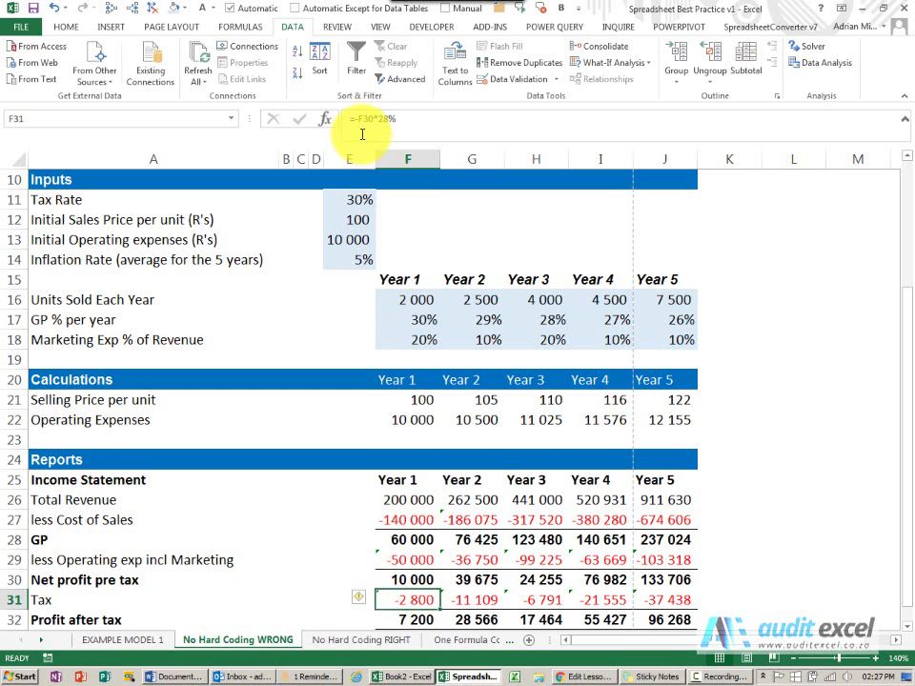
pyautogui.click(114, 10)
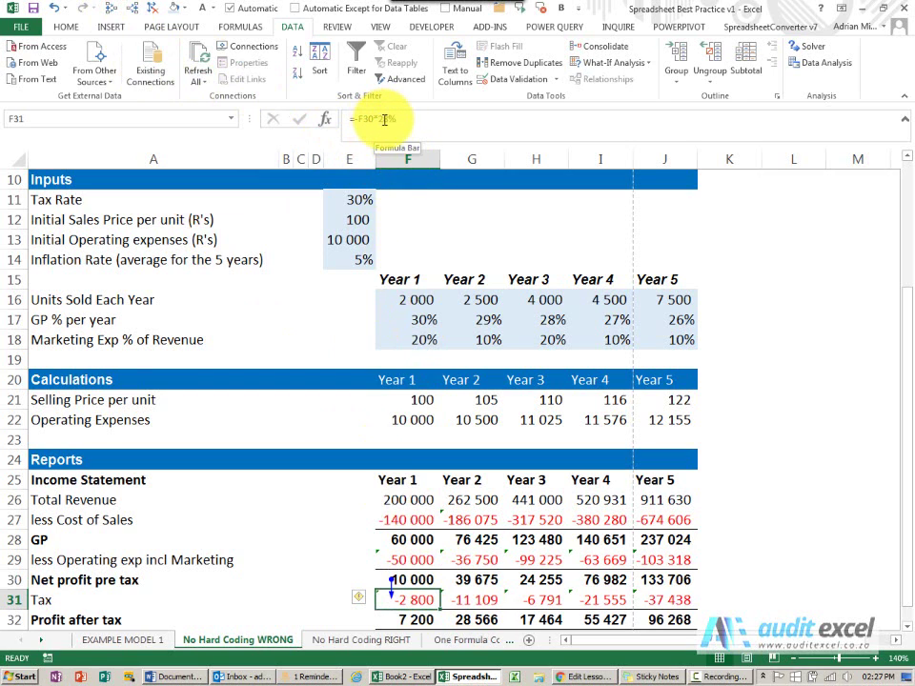
# Inspect the Year 2–5 tax formulas, return to Year 1 tax, and remove the precedent arrow.
pyautogui.click(482, 593)
pyautogui.click(539, 599)
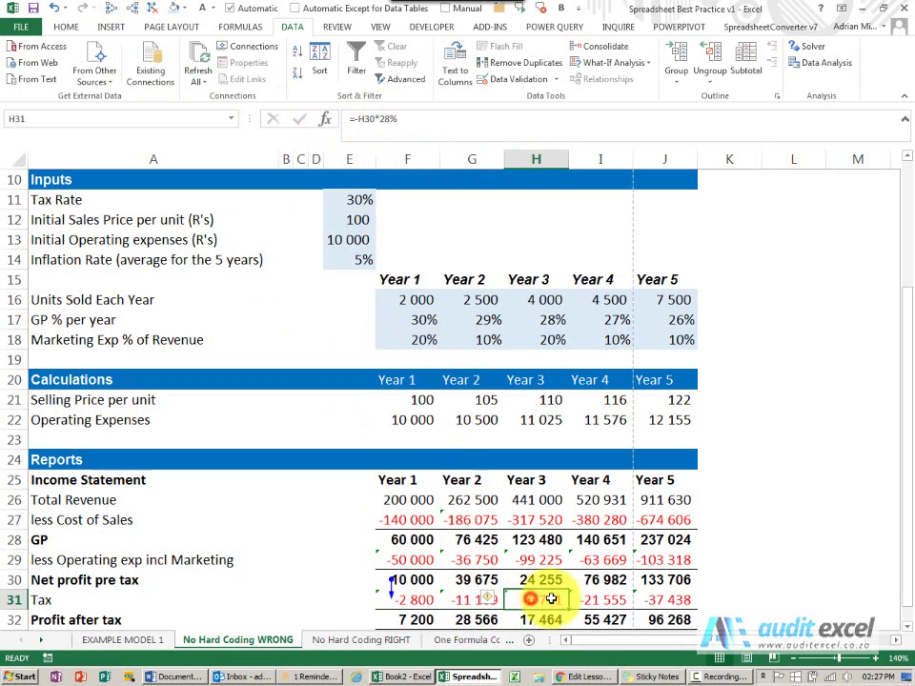
pyautogui.click(595, 601)
pyautogui.click(641, 598)
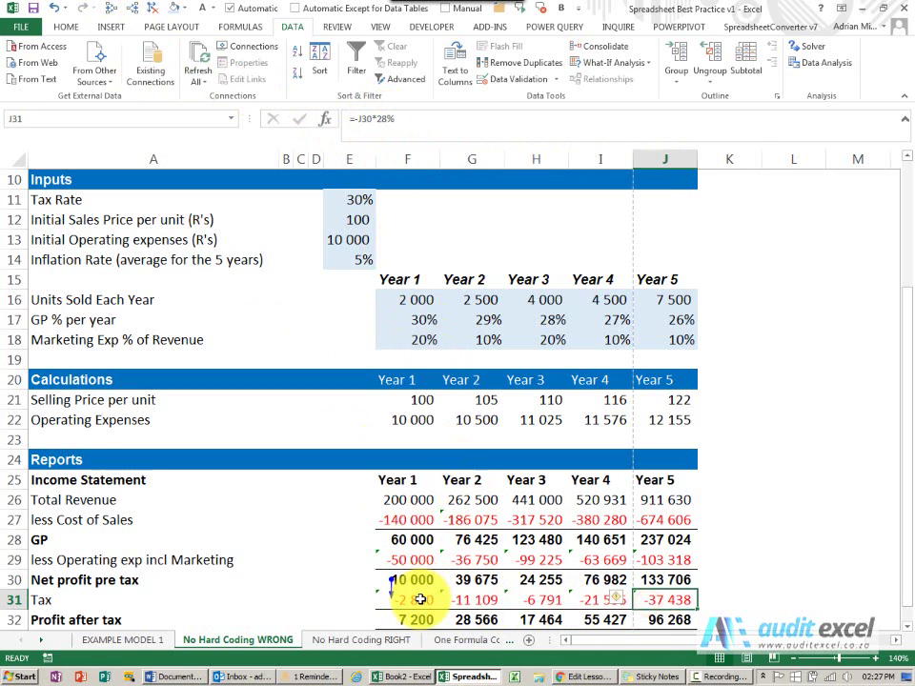
pyautogui.click(420, 599)
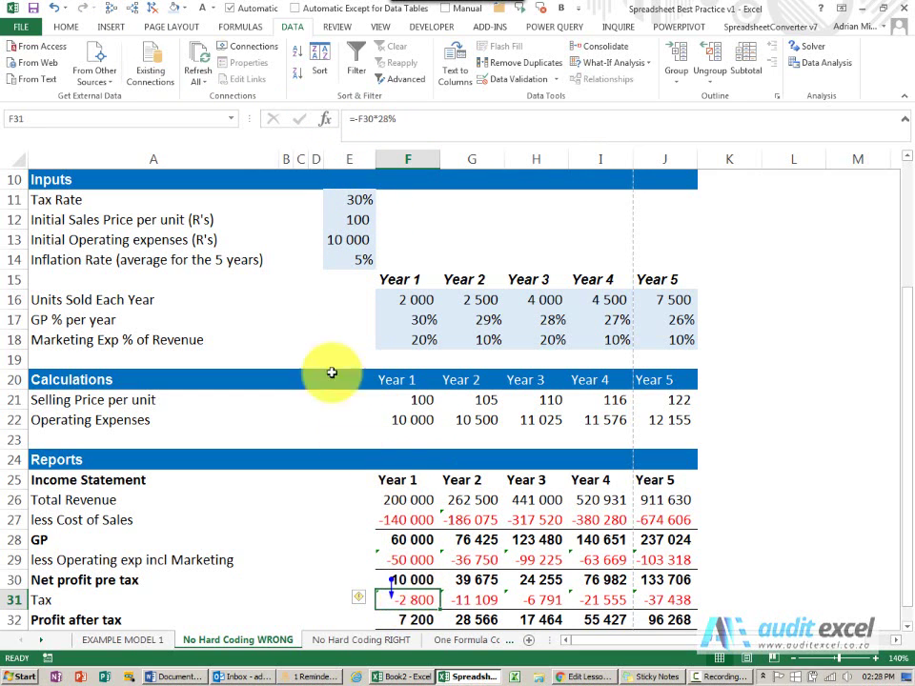
pyautogui.click(151, 9)
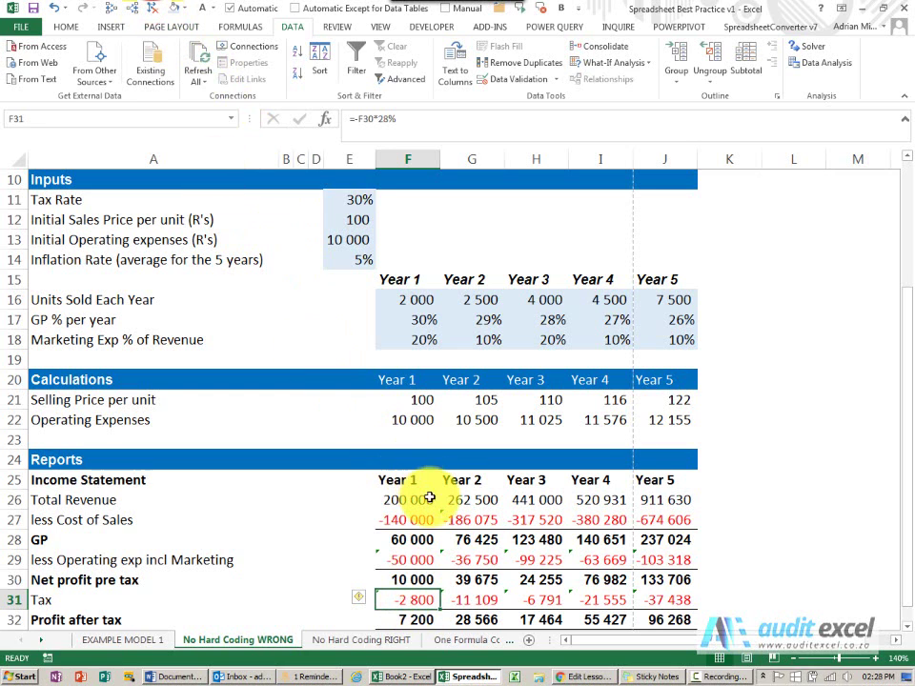
# Inspect the Year 2 cost of sales formula and clear the remaining tracer arrows.
pyautogui.click(459, 521)
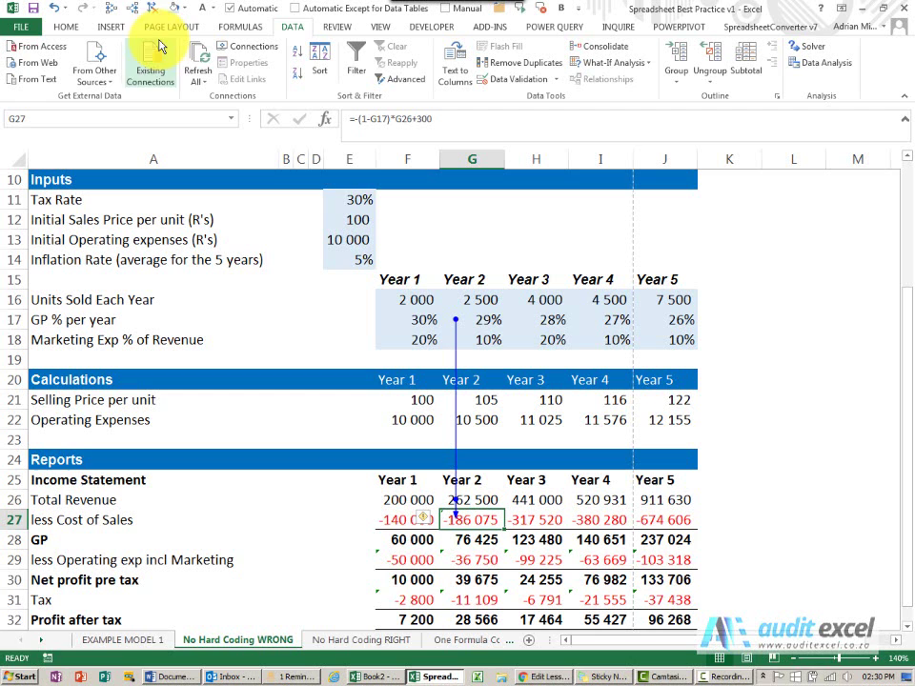
pyautogui.click(150, 10)
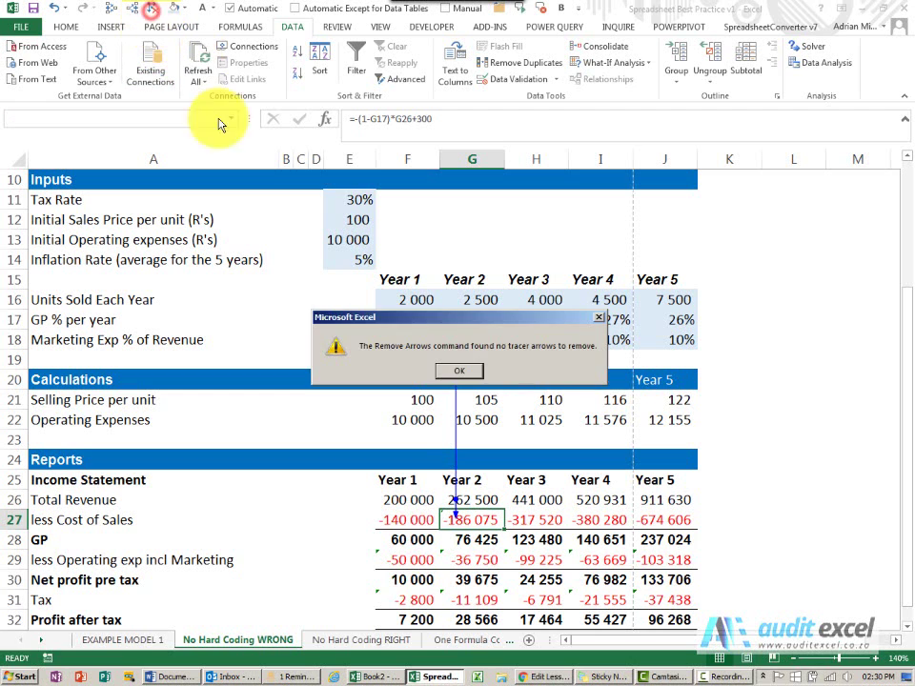
pyautogui.click(459, 370)
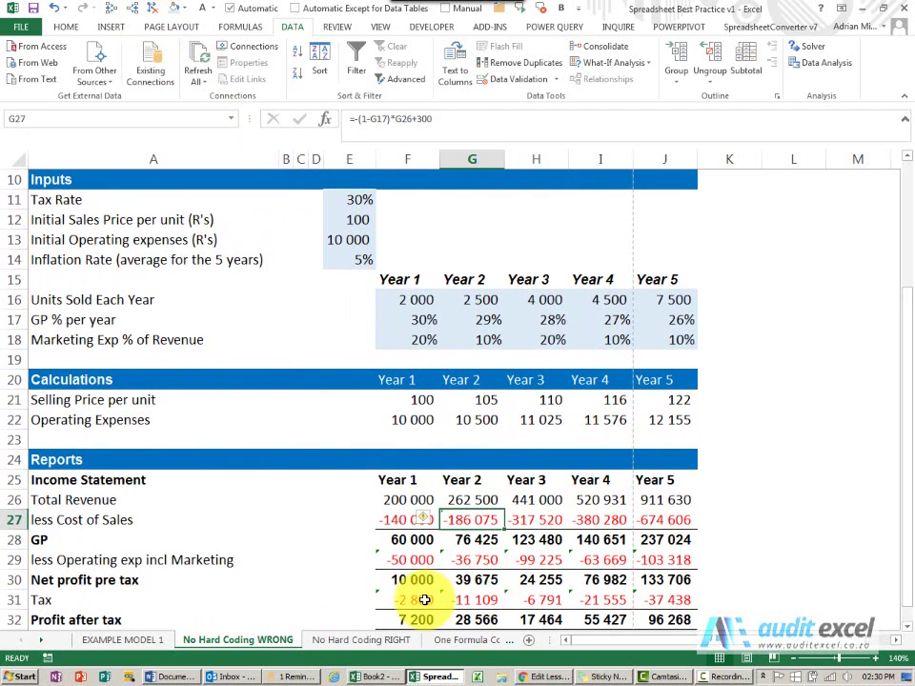
pyautogui.click(423, 600)
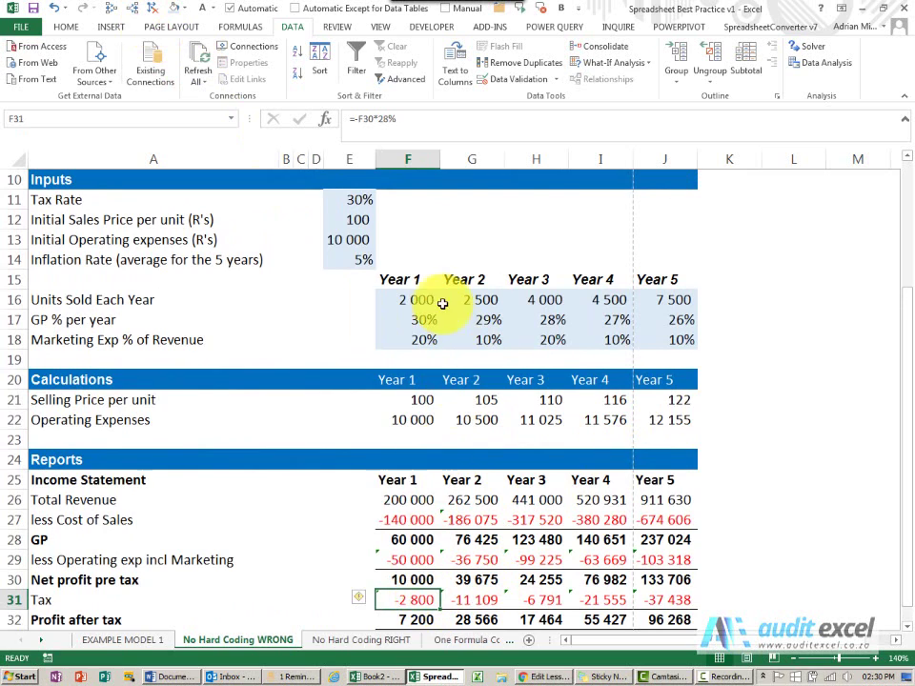
# Compare E11 with the Year 1–3 tax formulas, spotting the hard-coded 28% without editing.
pyautogui.click(357, 199)
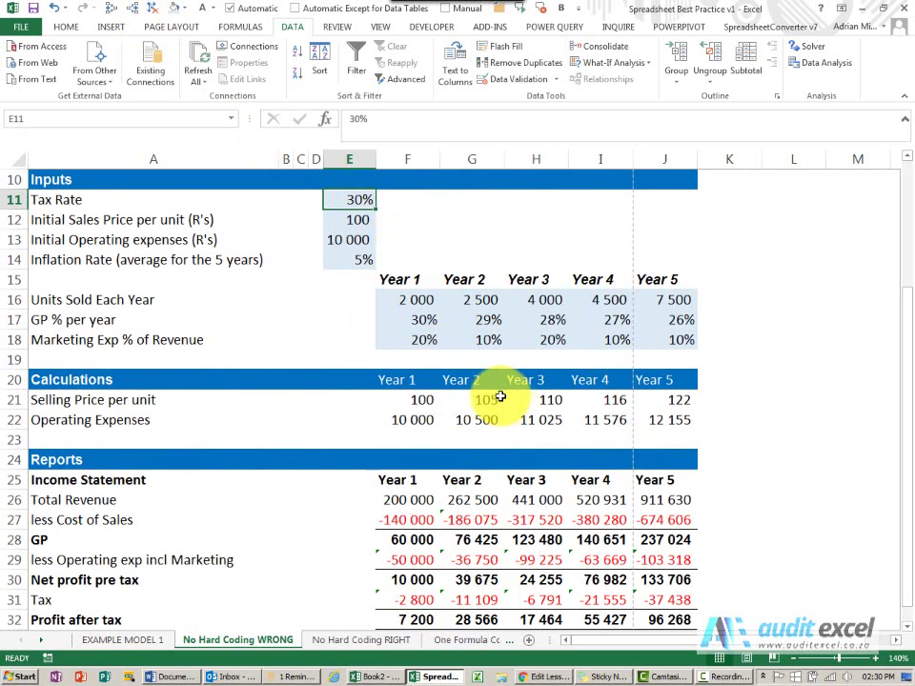
pyautogui.click(411, 600)
pyautogui.click(469, 600)
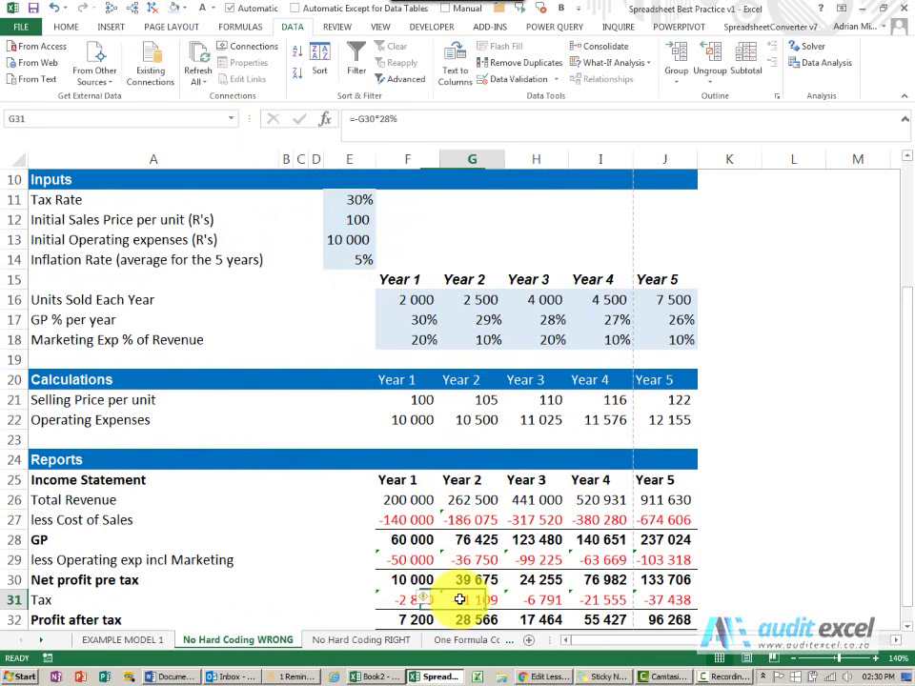
pyautogui.click(538, 600)
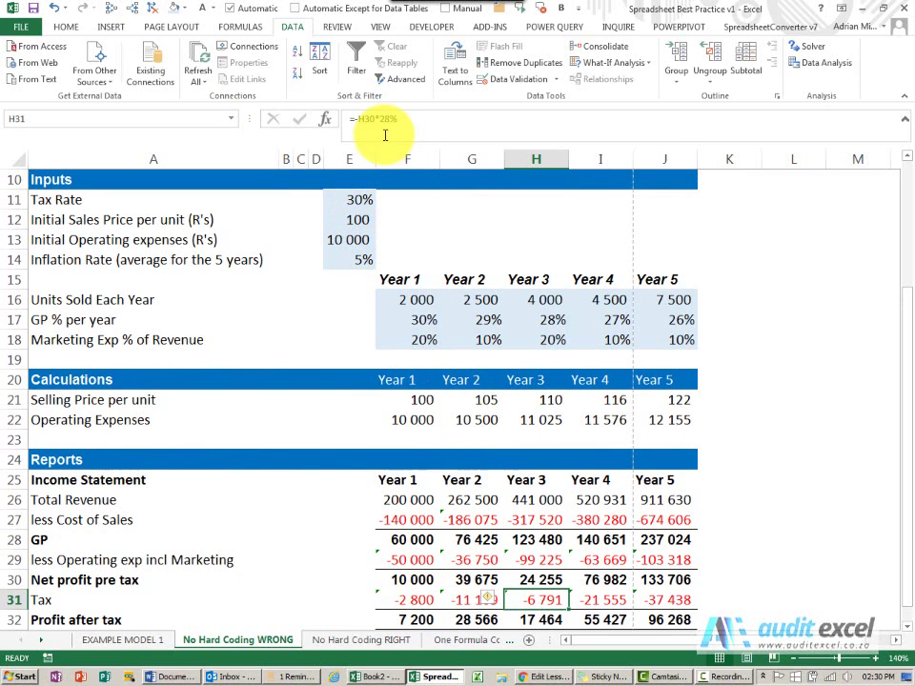
pyautogui.moveTo(384, 119); pyautogui.dragTo(404, 122)
pyautogui.press('Escape')
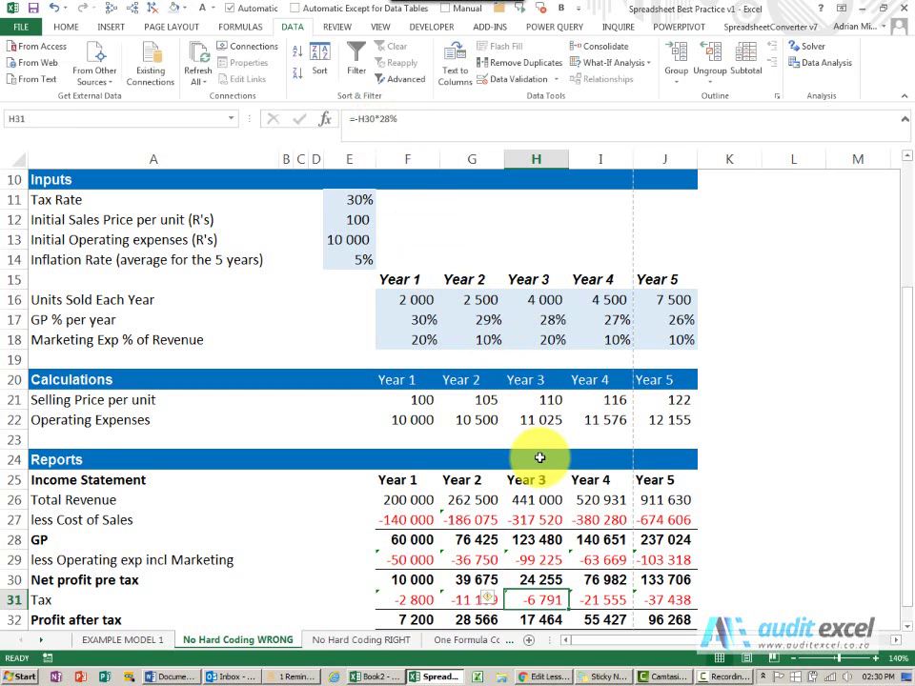
# Use Find and Replace (Ctrl+H) to replace all 28% with 30%, making four replacements.
pyautogui.hotkey('ctrl', 'h')
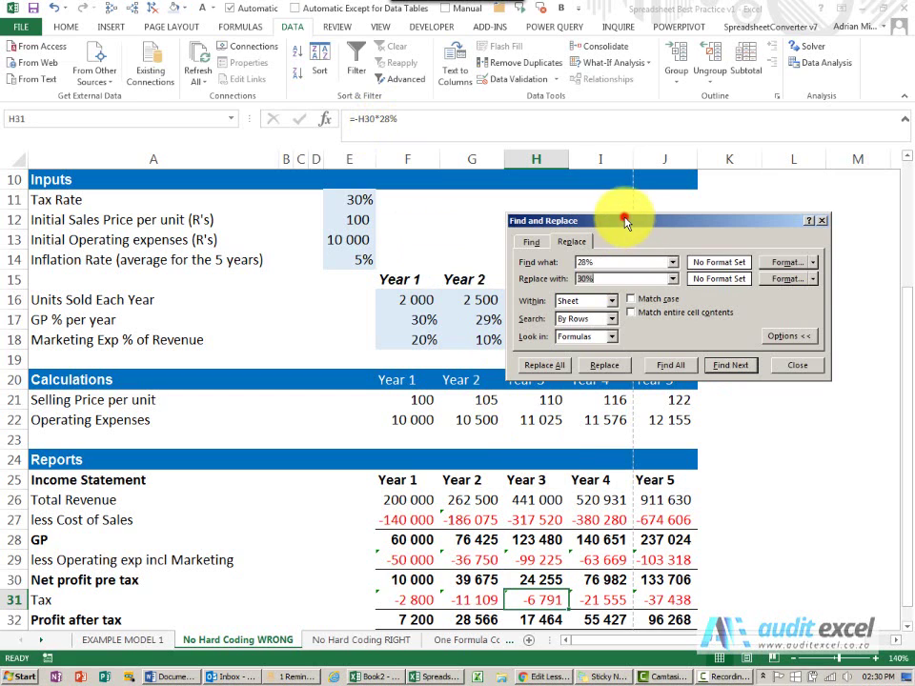
pyautogui.moveTo(625, 222); pyautogui.dragTo(679, 231)
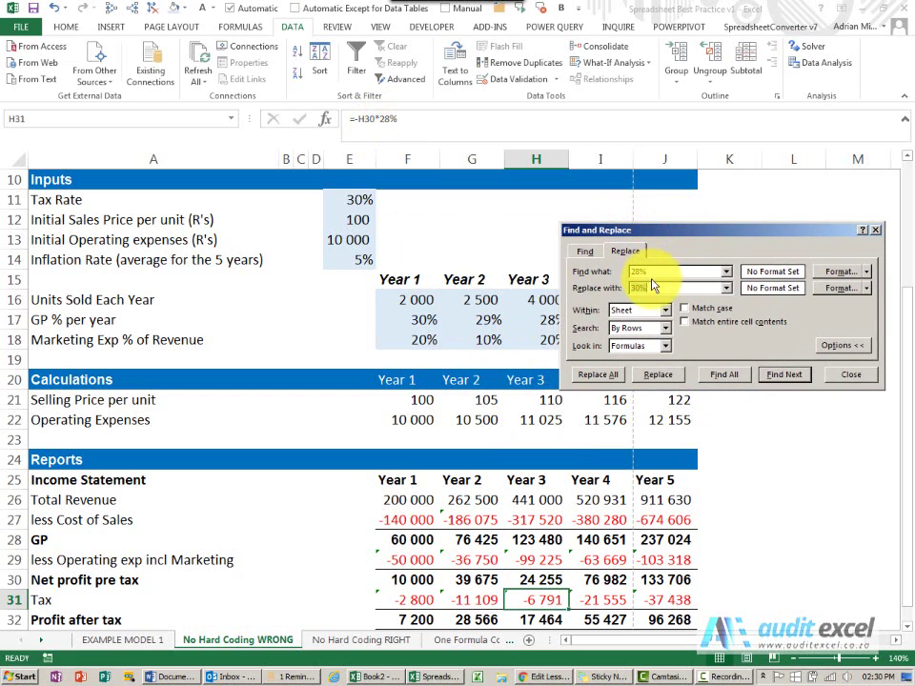
pyautogui.moveTo(644, 233); pyautogui.dragTo(681, 234)
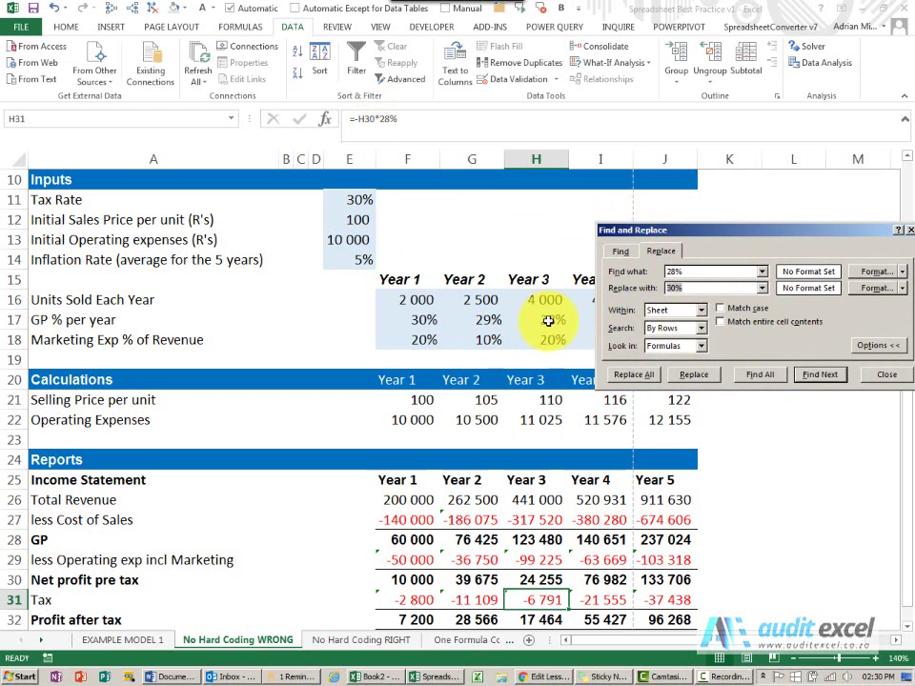
pyautogui.click(654, 377)
pyautogui.click(466, 374)
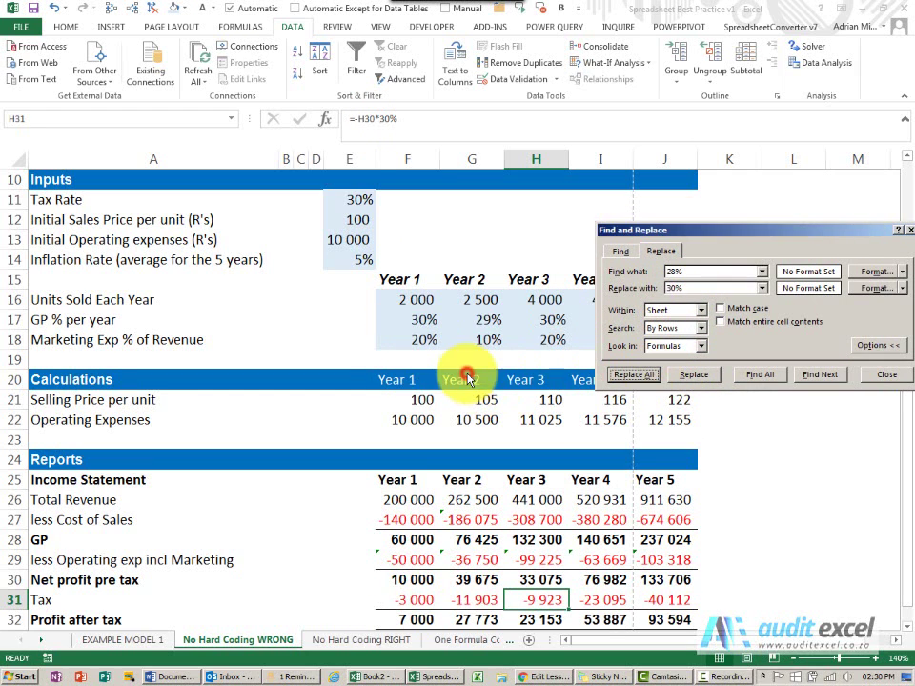
# Verify the Year 2–5 tax formulas now multiply pre-tax profit by 30%.
pyautogui.click(455, 600)
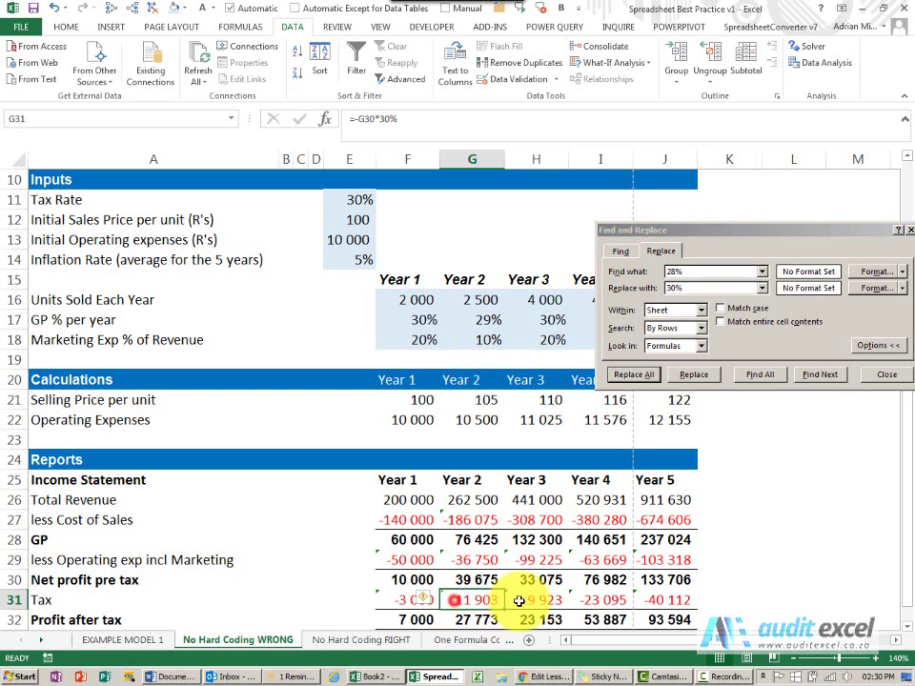
pyautogui.click(534, 599)
pyautogui.click(599, 599)
pyautogui.click(651, 601)
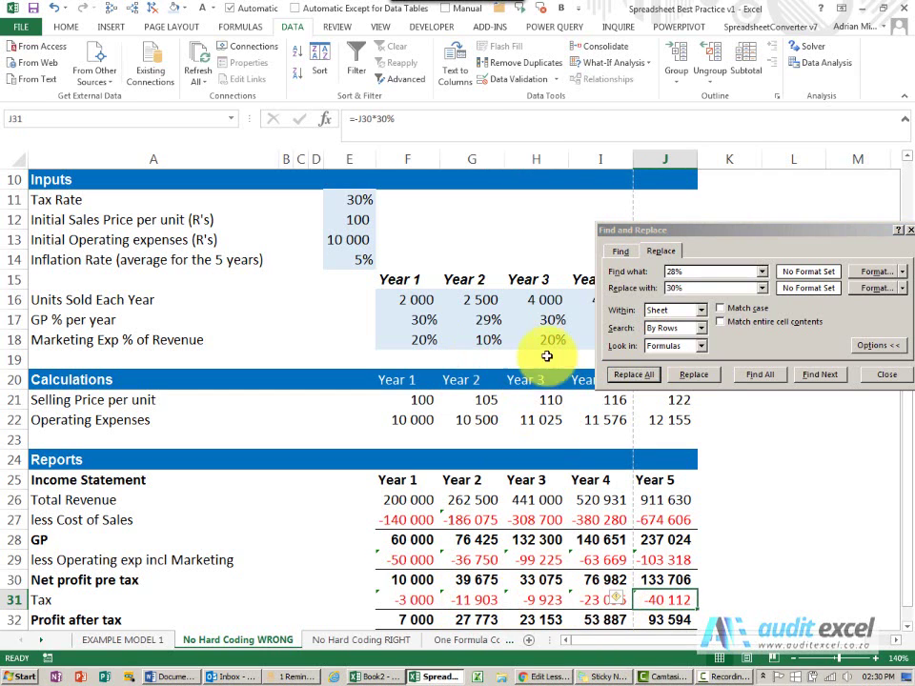
# Note Year 3 GP % now reads 30%, close Find and Replace, and check Year 1 tax =-F30*30%.
pyautogui.click(547, 324)
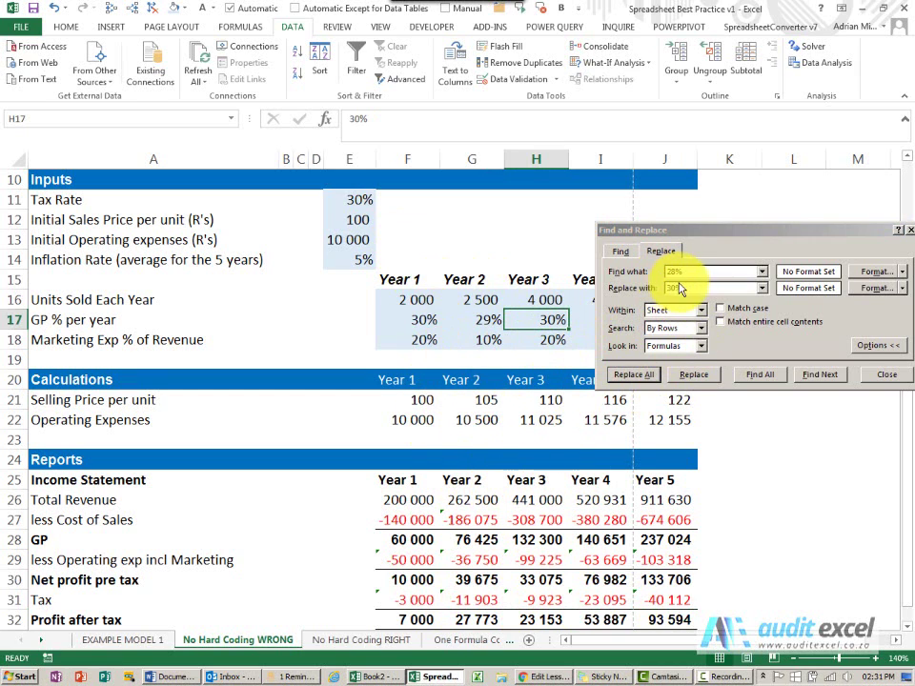
pyautogui.click(868, 380)
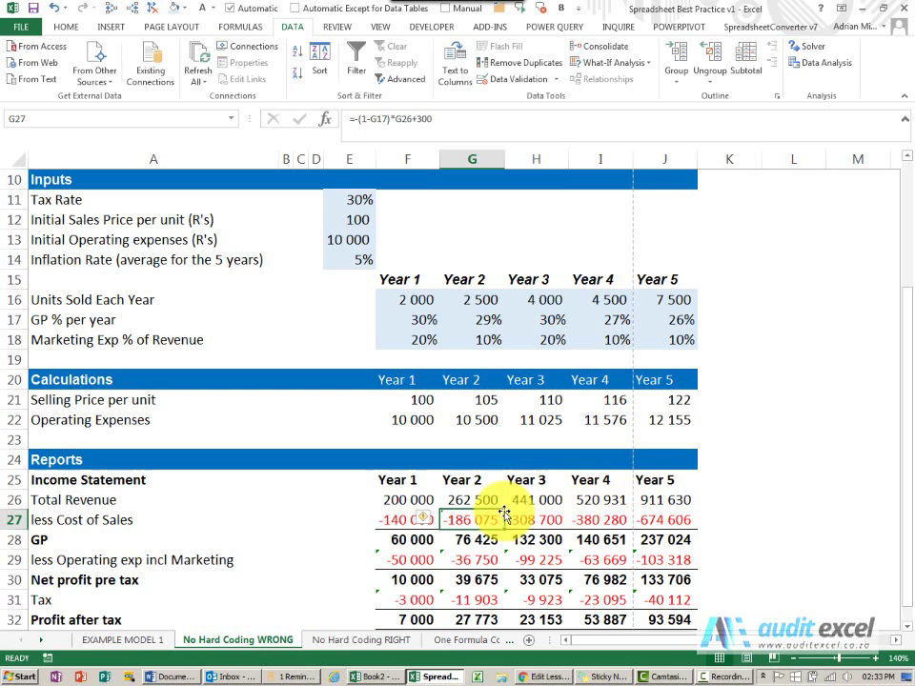
pyautogui.click(429, 598)
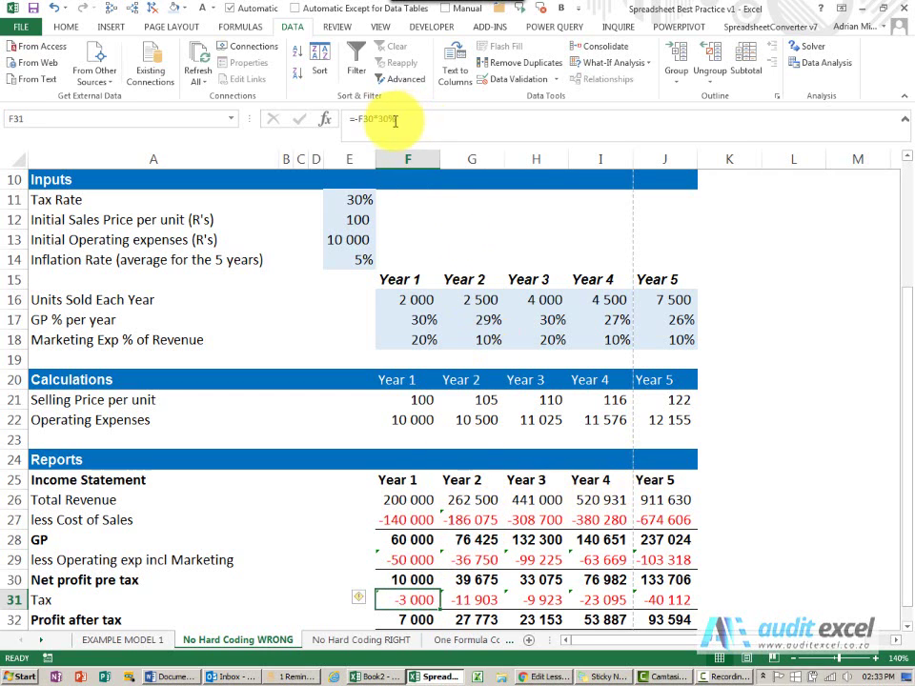
# On the No Hard Coding RIGHT sheet, trace precedents of Year 1 tax F31 to Tax Rate E11.
pyautogui.click(340, 641)
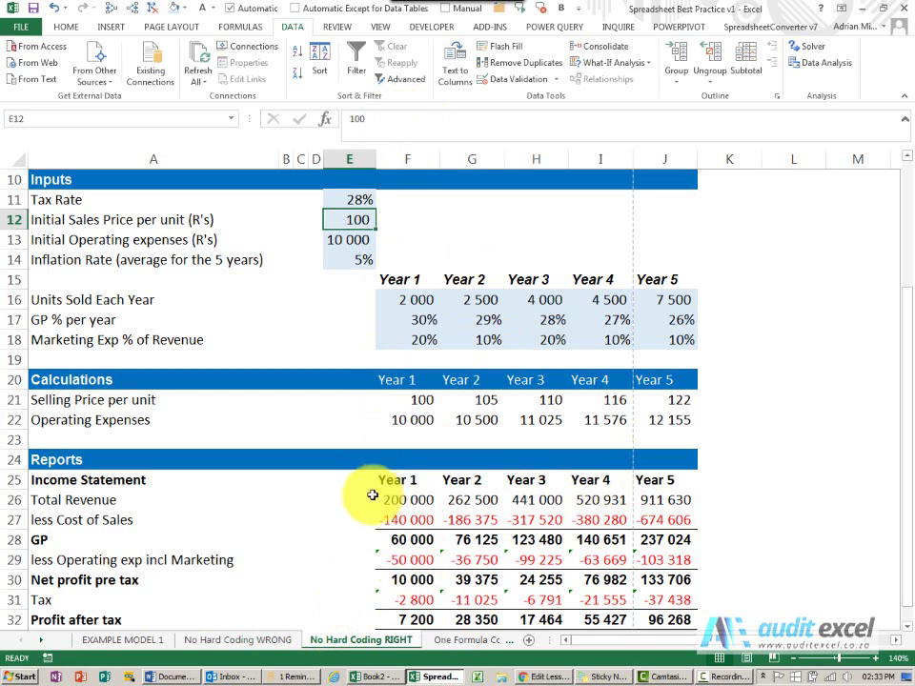
pyautogui.click(408, 598)
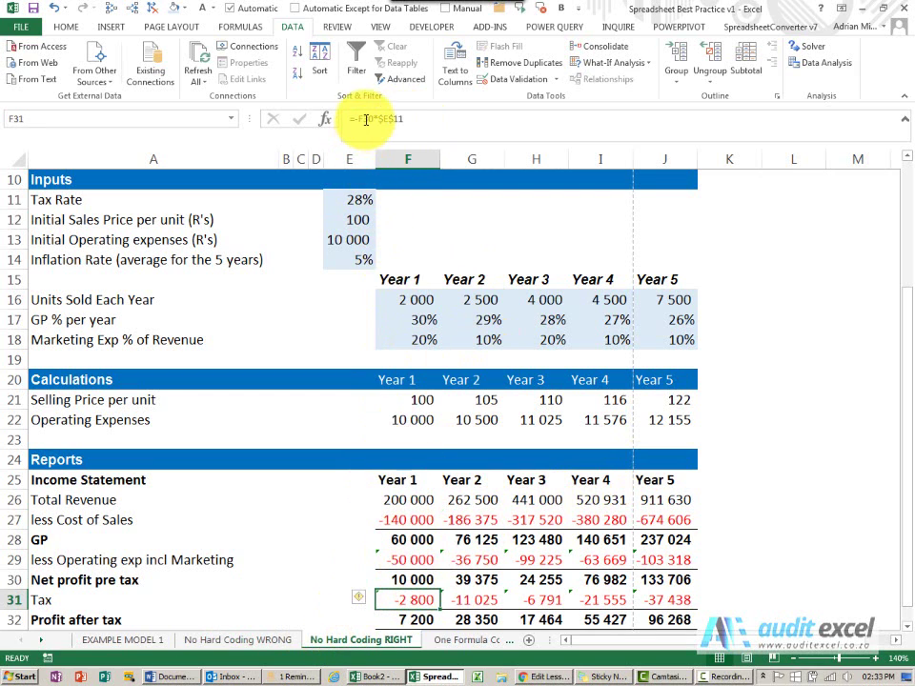
pyautogui.click(109, 10)
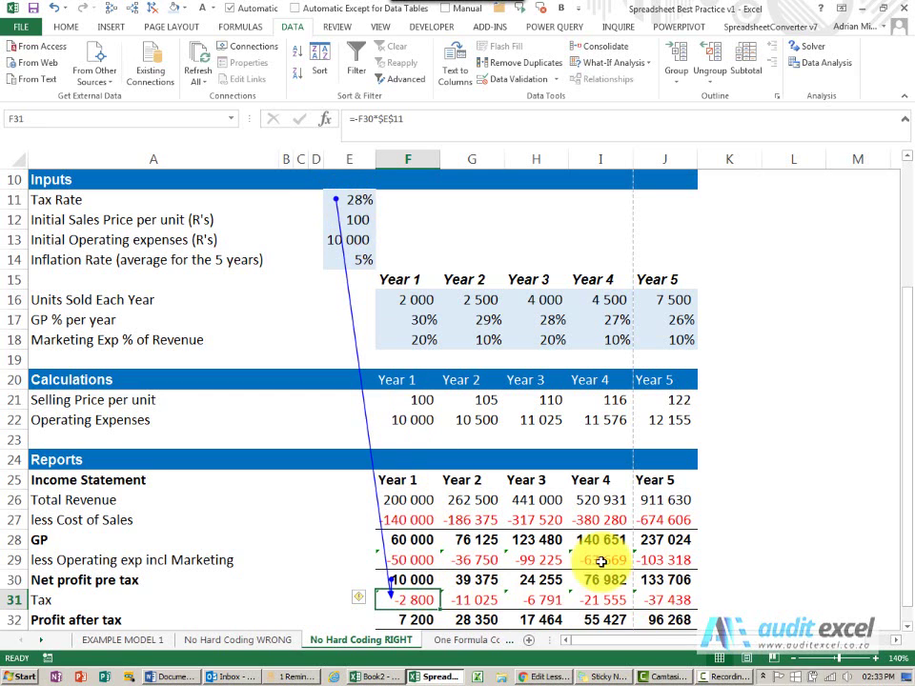
# Clear the trace arrow and change the Tax Rate in E11 to 30%.
pyautogui.click(358, 198)
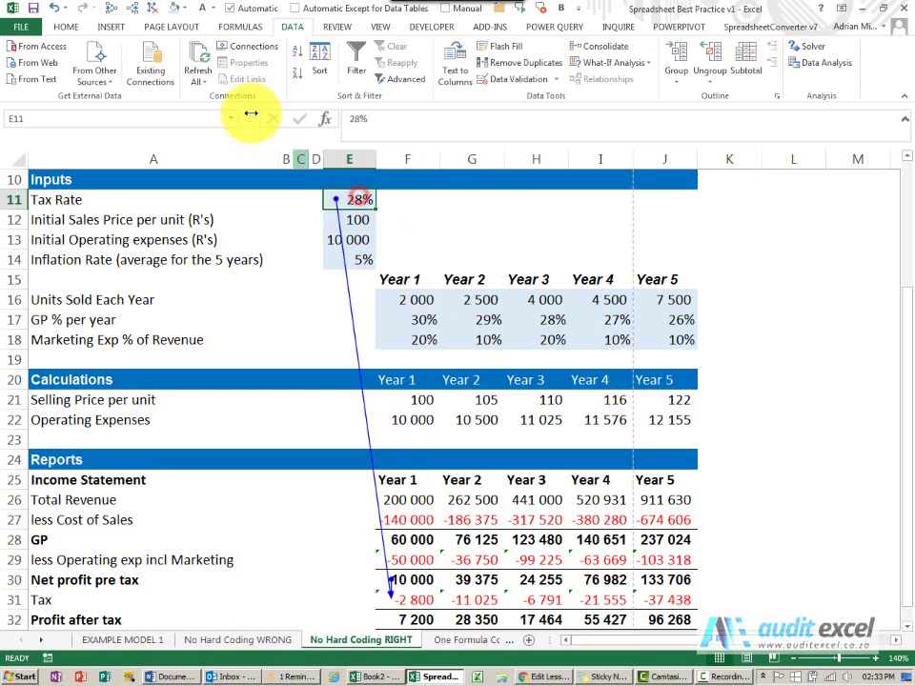
pyautogui.click(153, 9)
pyautogui.write('3')
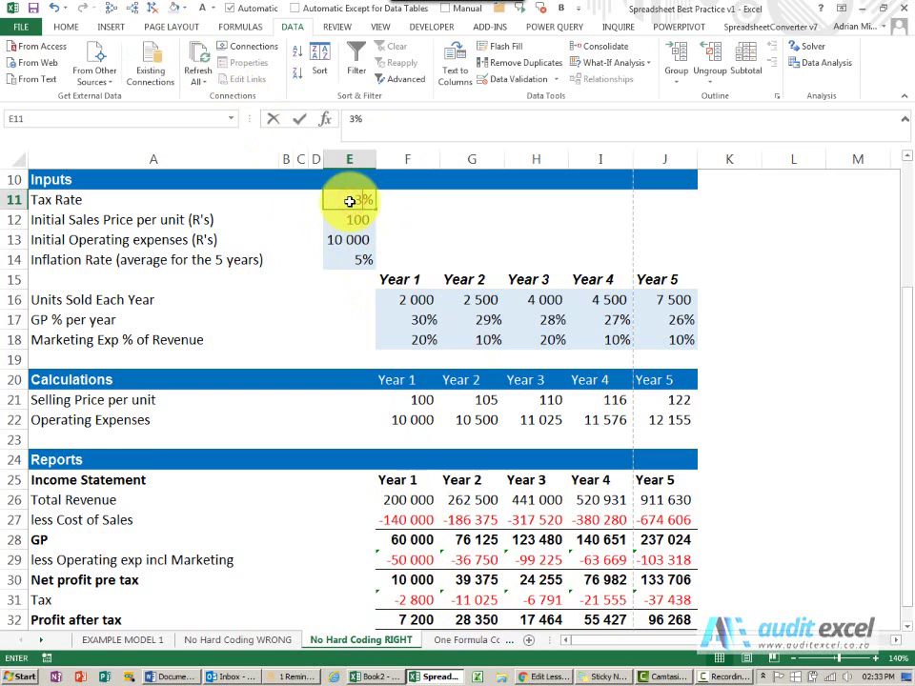
pyautogui.write('0')
pyautogui.press('Return')
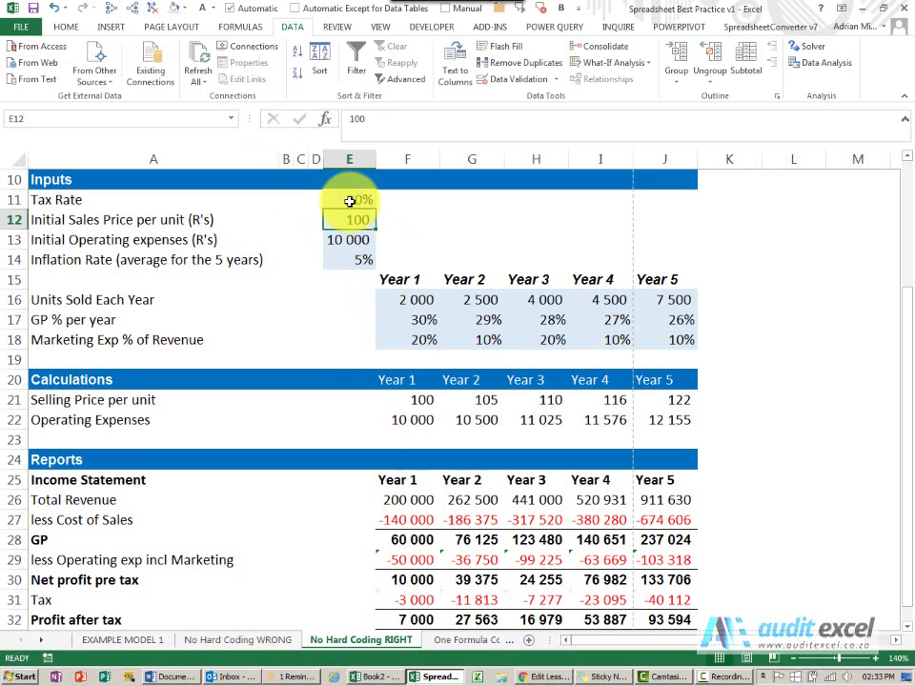
# Trace precedents for each Year 1–5 tax cell F31:J31, then remove all arrows.
pyautogui.click(409, 600)
pyautogui.click(113, 15)
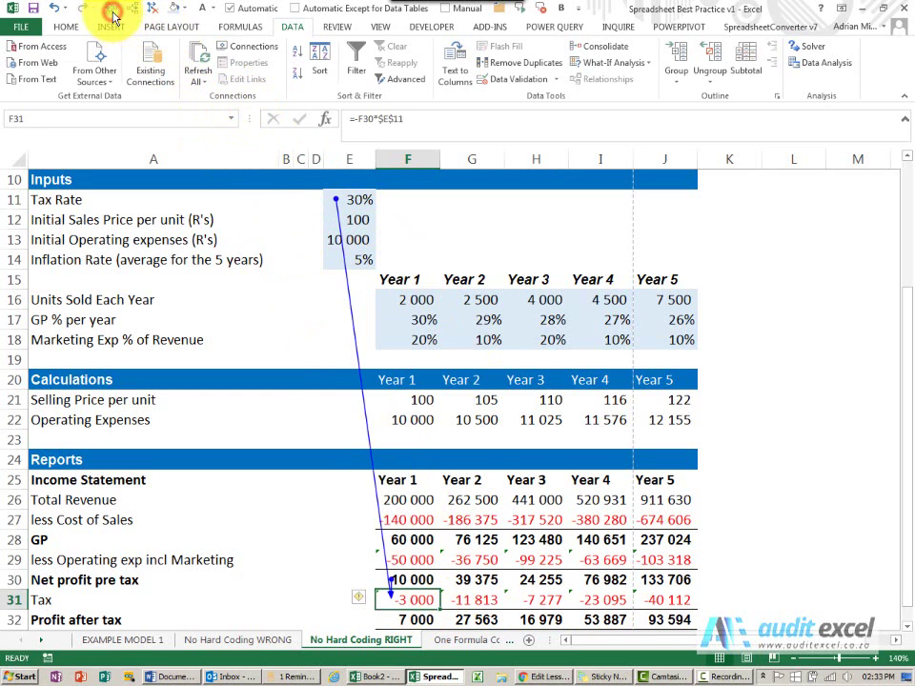
pyautogui.press('Right')
pyautogui.click(112, 15)
pyautogui.press('Right')
pyautogui.click(113, 15)
pyautogui.press('Right')
pyautogui.click(113, 15)
pyautogui.press('Right')
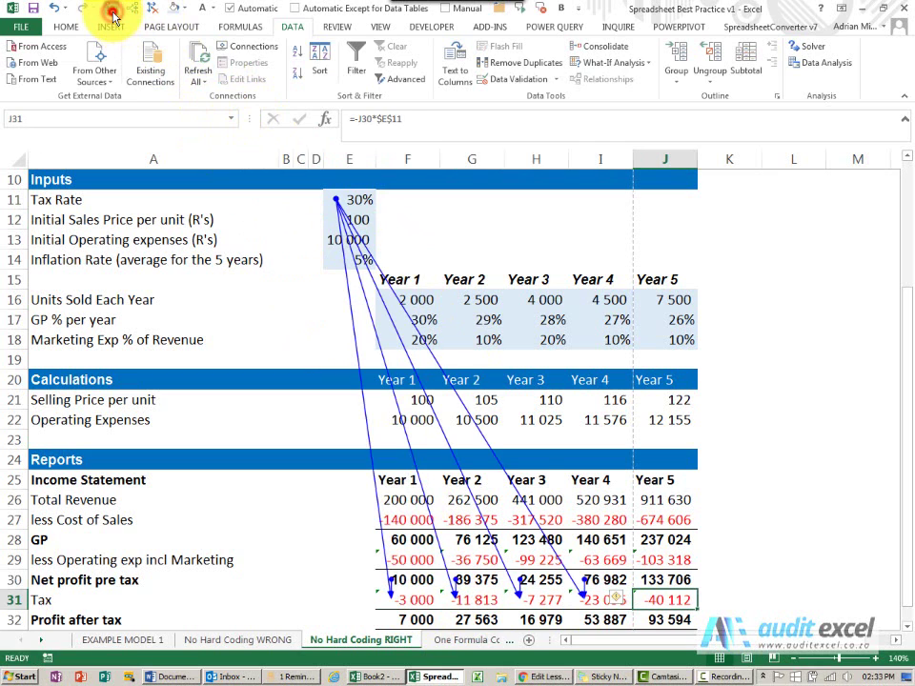
pyautogui.click(112, 16)
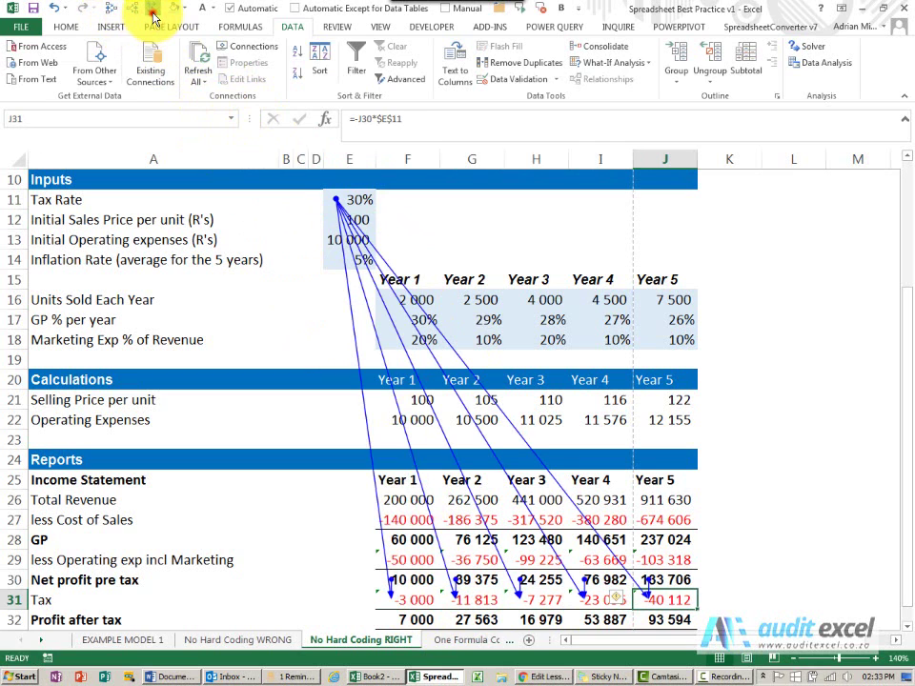
pyautogui.click(153, 15)
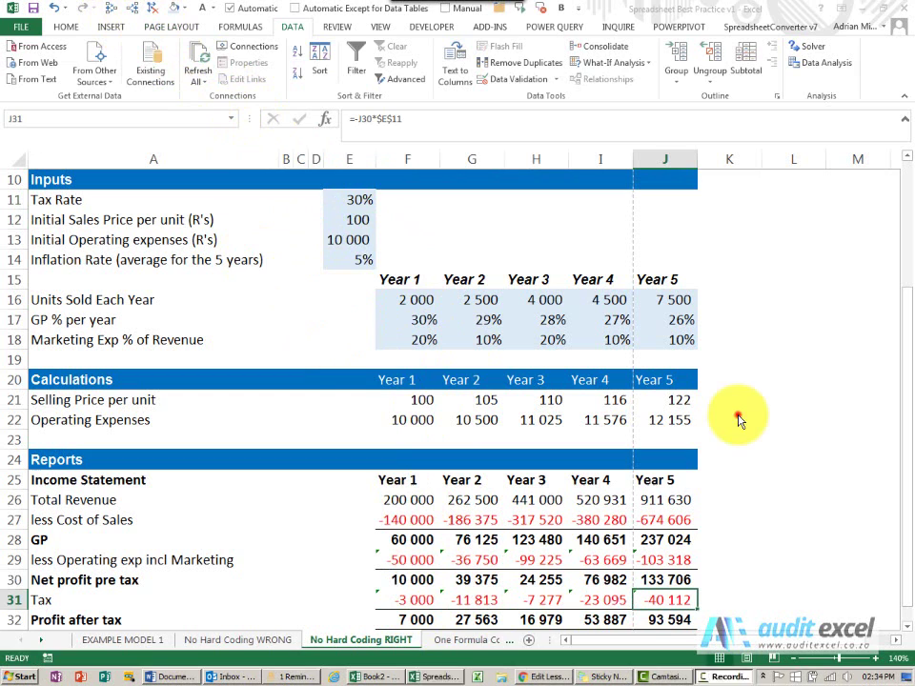
pyautogui.click(473, 524)
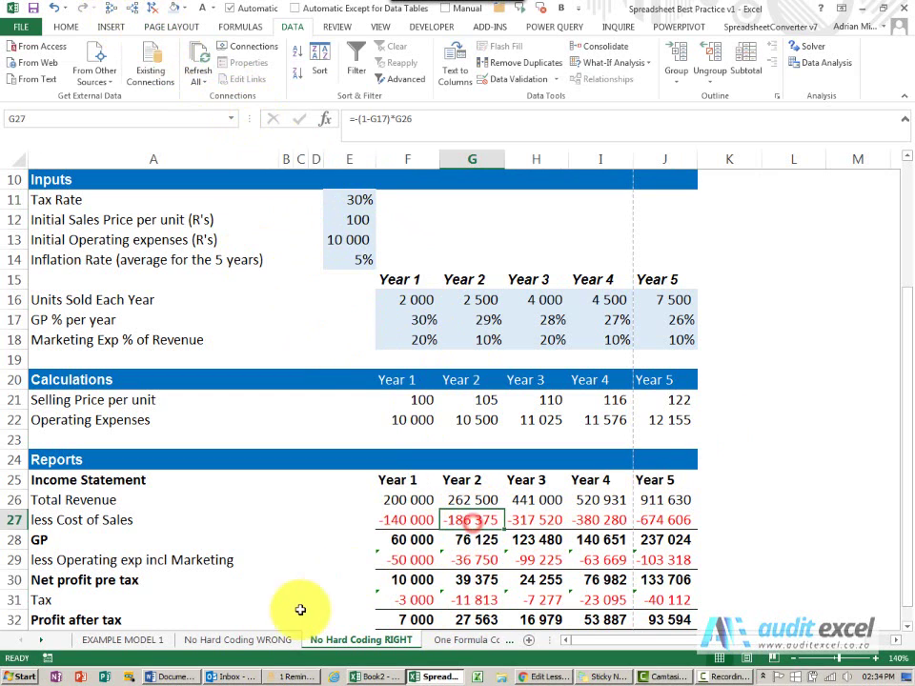
pyautogui.click(238, 640)
pyautogui.click(452, 528)
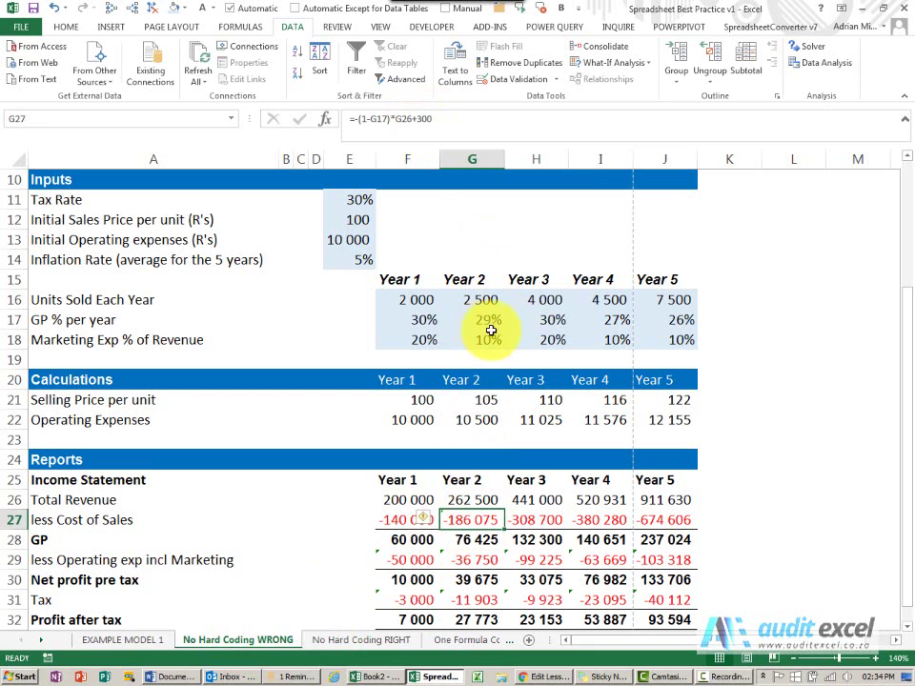
pyautogui.click(109, 16)
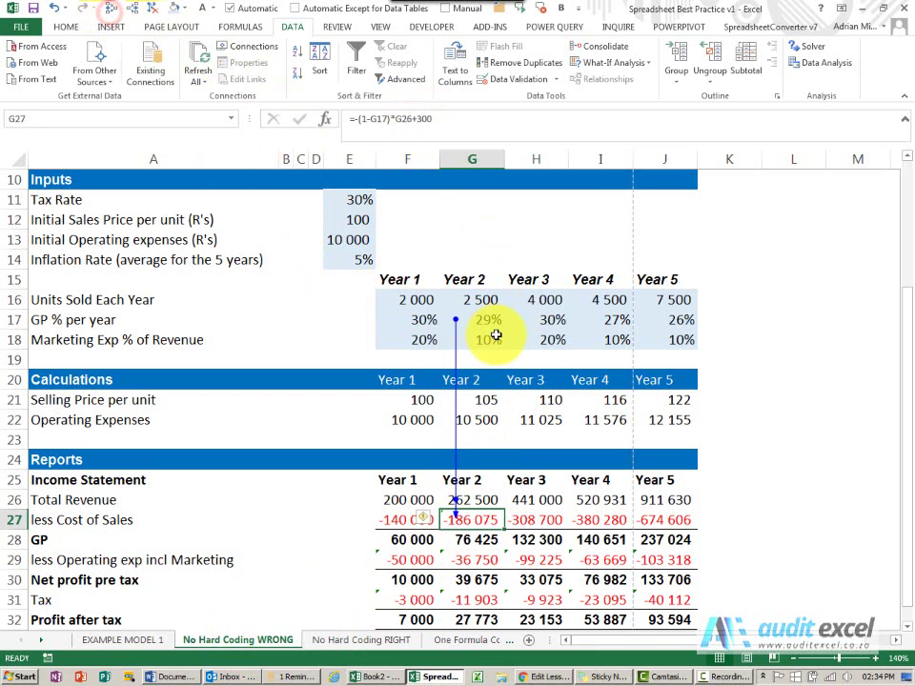
pyautogui.click(152, 13)
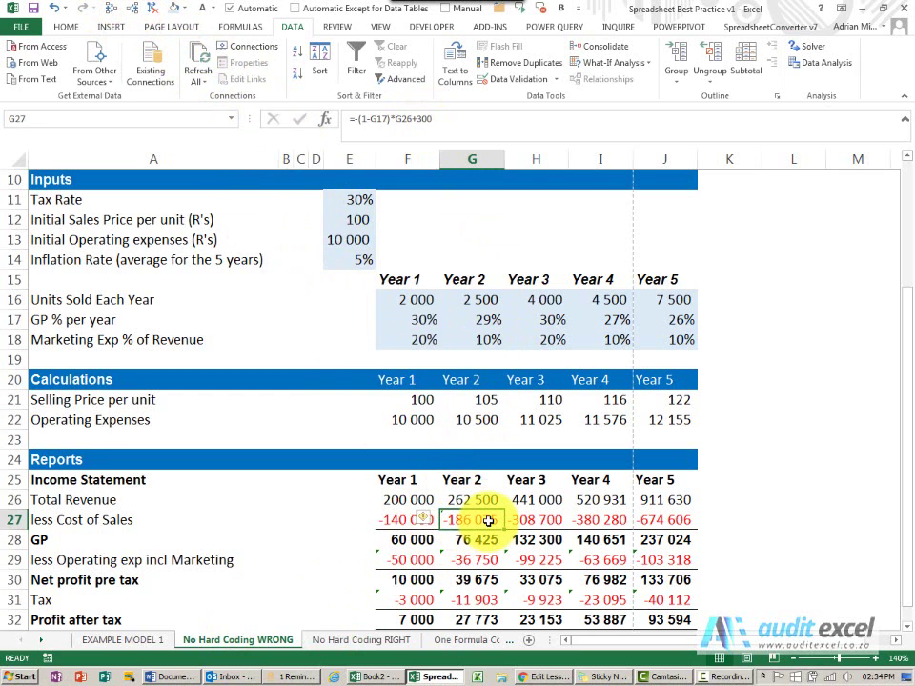
pyautogui.click(345, 644)
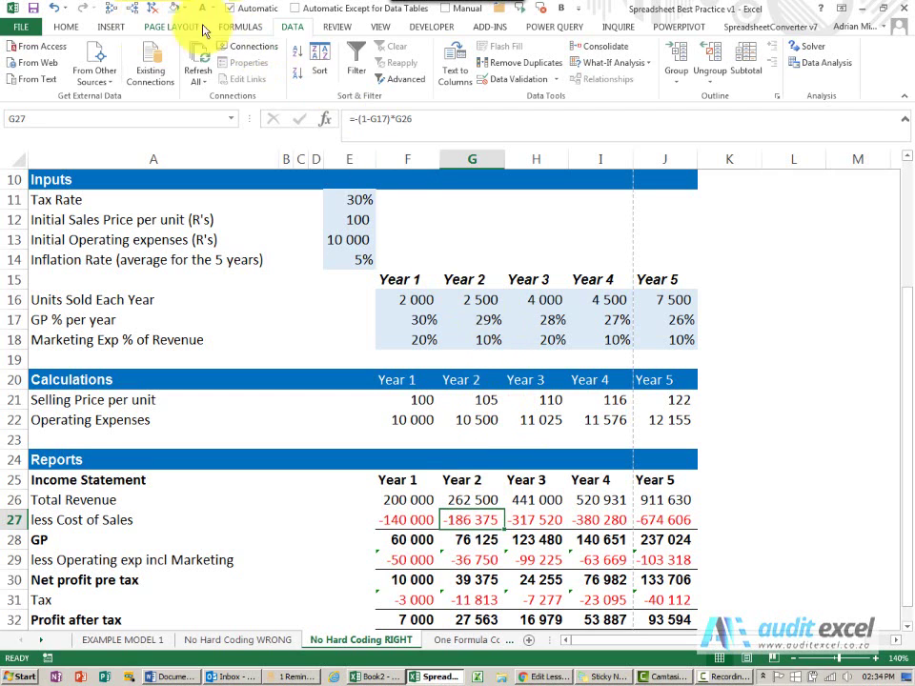
# Goal Seek G27 to -186075 by changing G17, then select the solved Year 2 GP %.
pyautogui.click(600, 63)
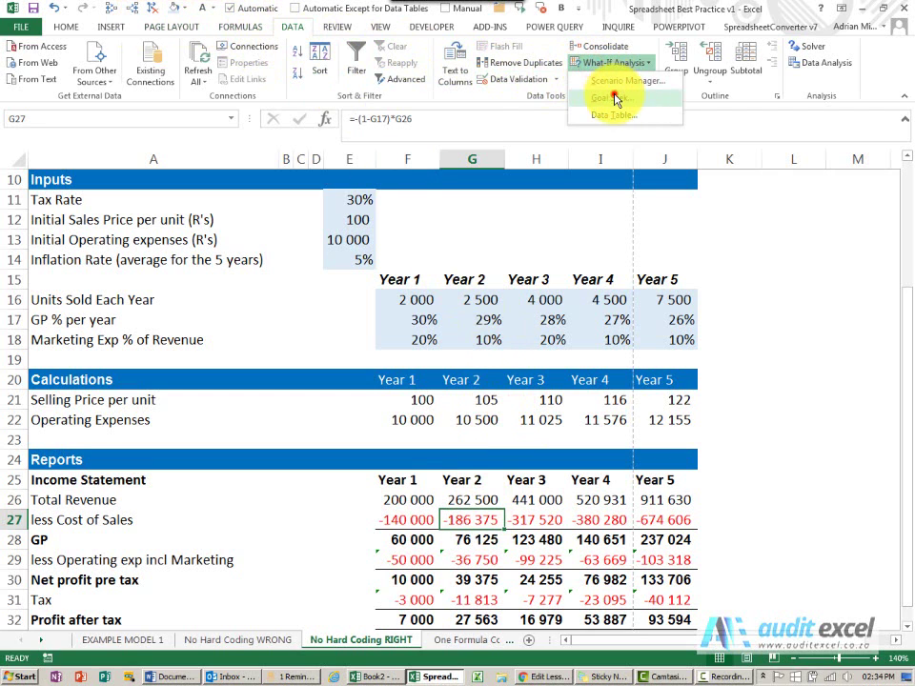
pyautogui.click(615, 99)
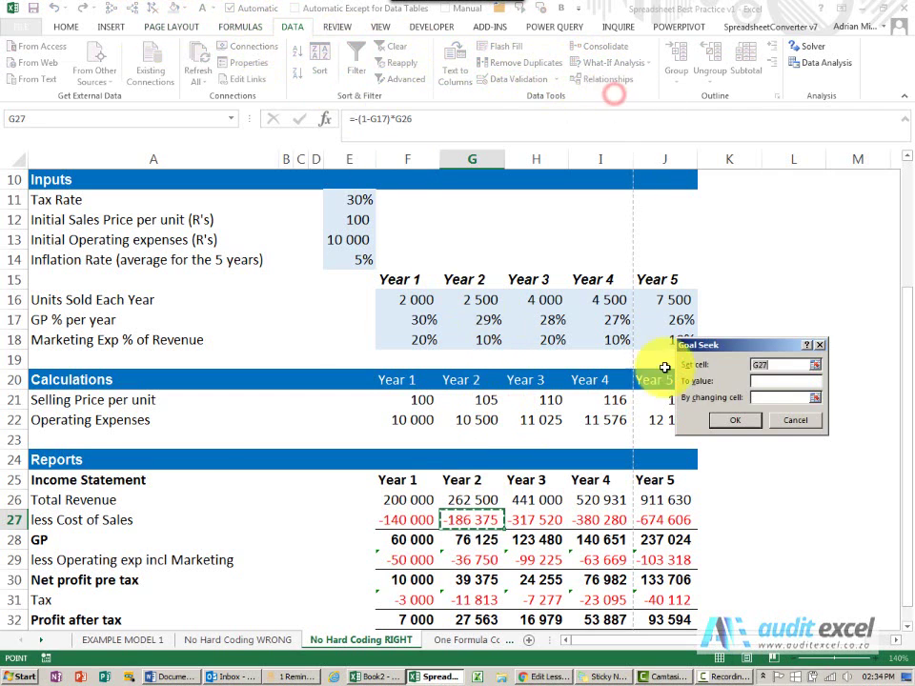
pyautogui.click(769, 381)
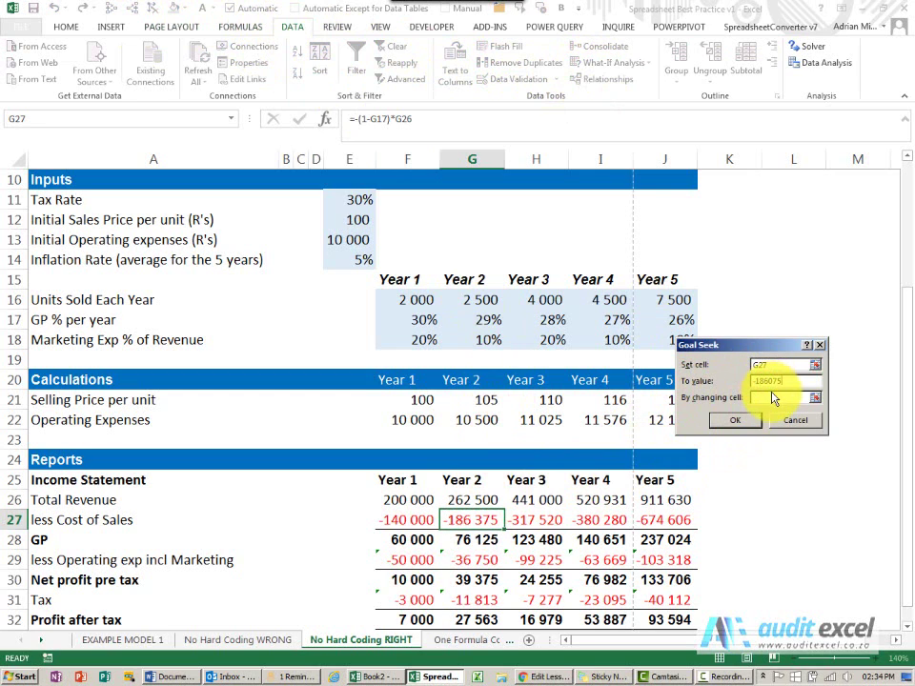
pyautogui.click(774, 397)
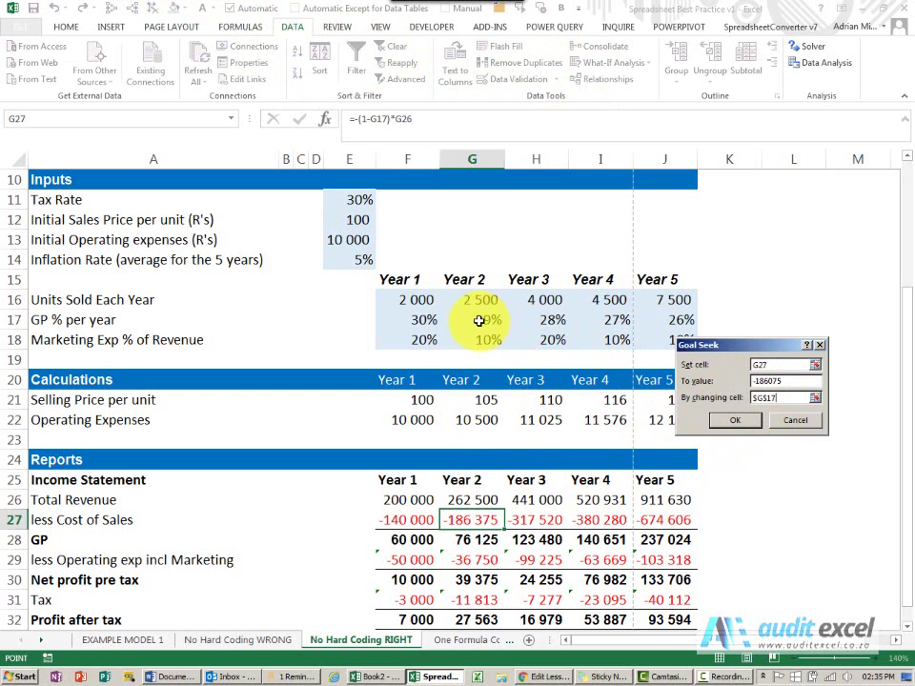
pyautogui.click(732, 420)
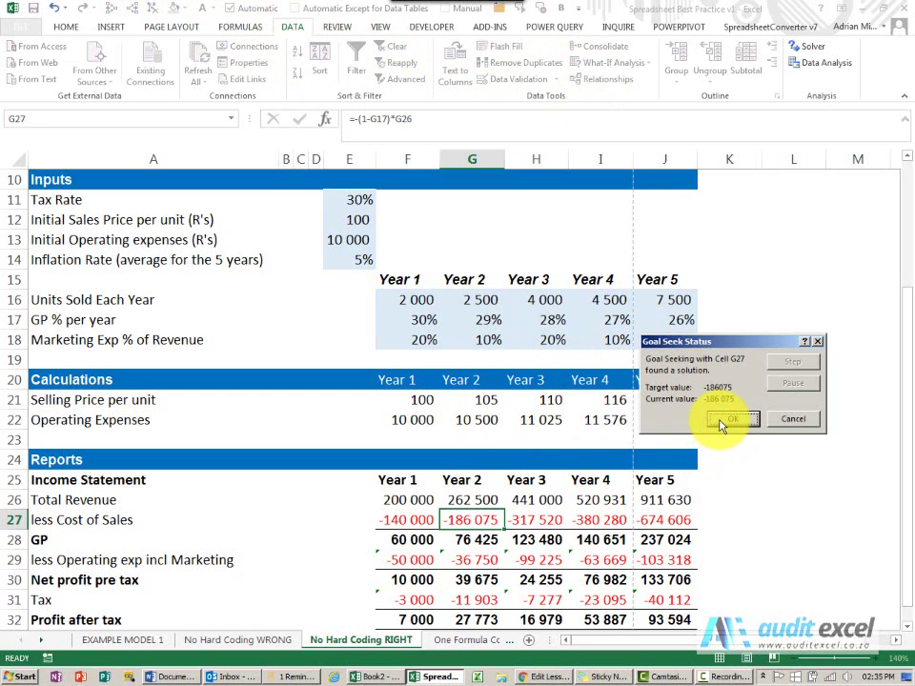
pyautogui.click(721, 420)
pyautogui.click(475, 322)
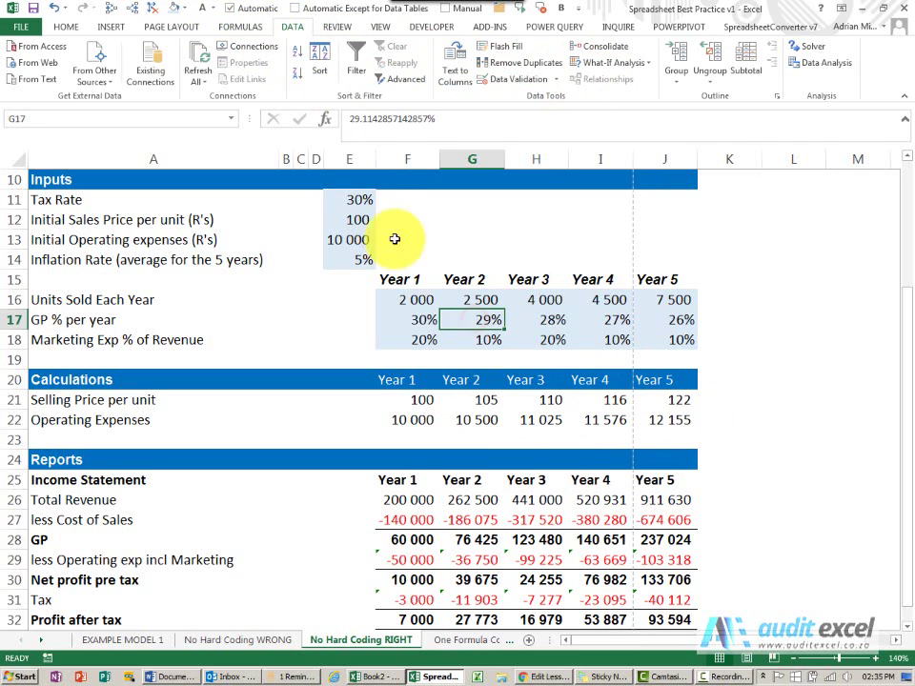
# On the Home tab, increase G17's decimals twice so it shows 29.11%.
pyautogui.click(64, 26)
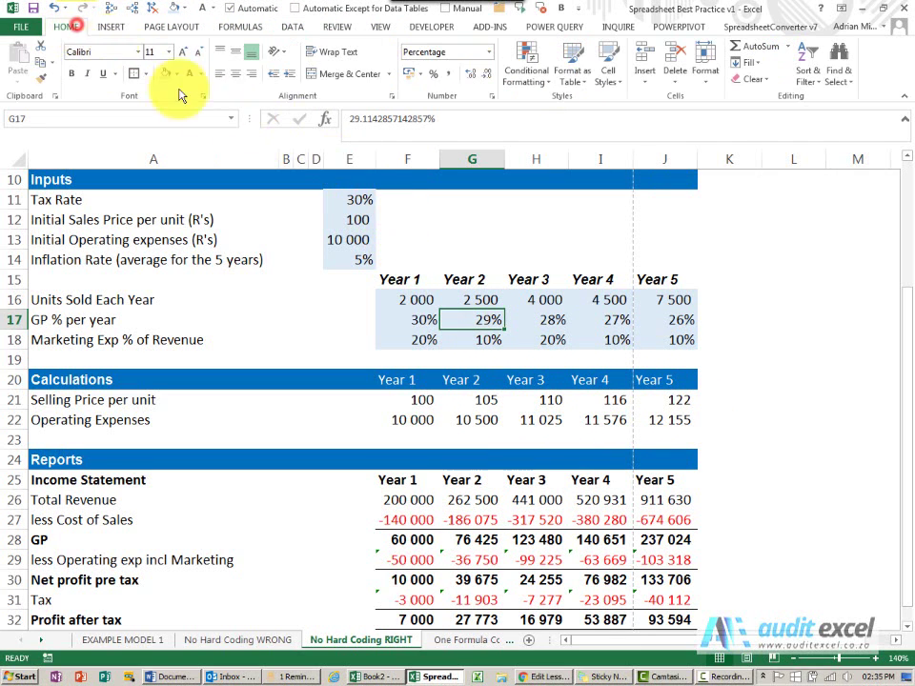
pyautogui.click(470, 75)
pyautogui.click(470, 75)
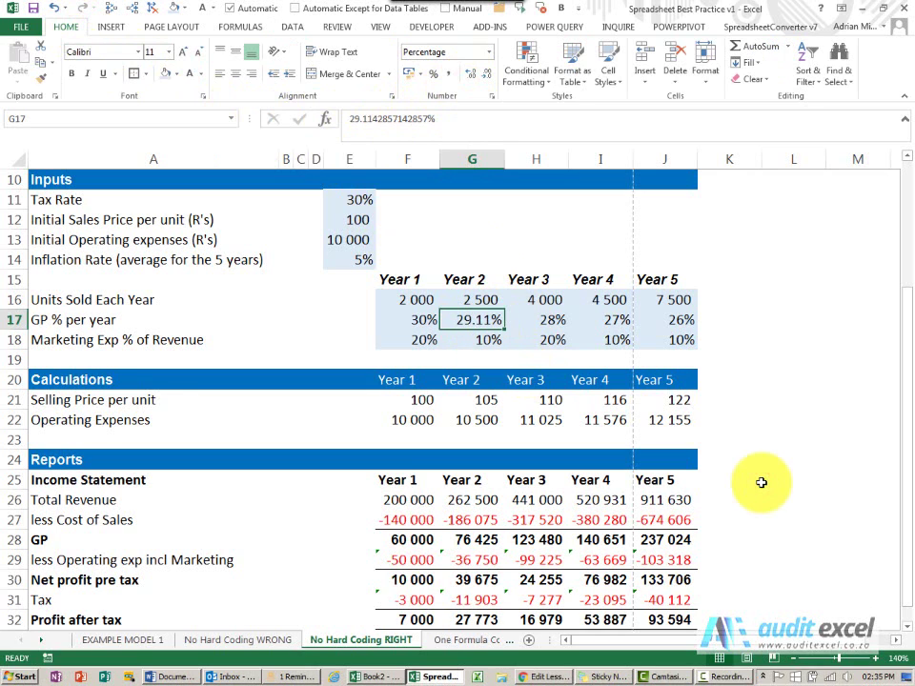
pyautogui.click(481, 518)
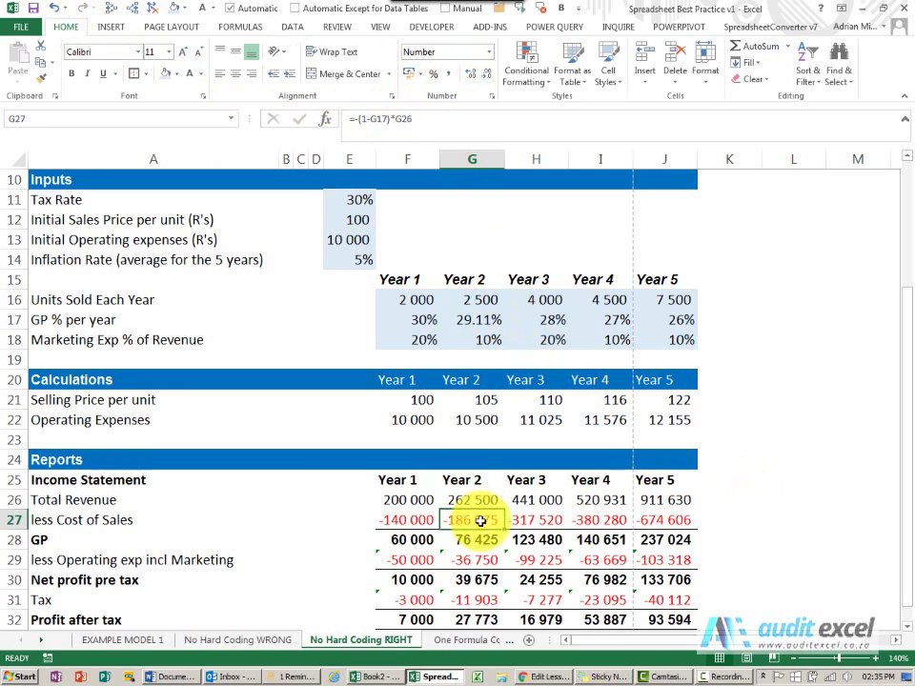